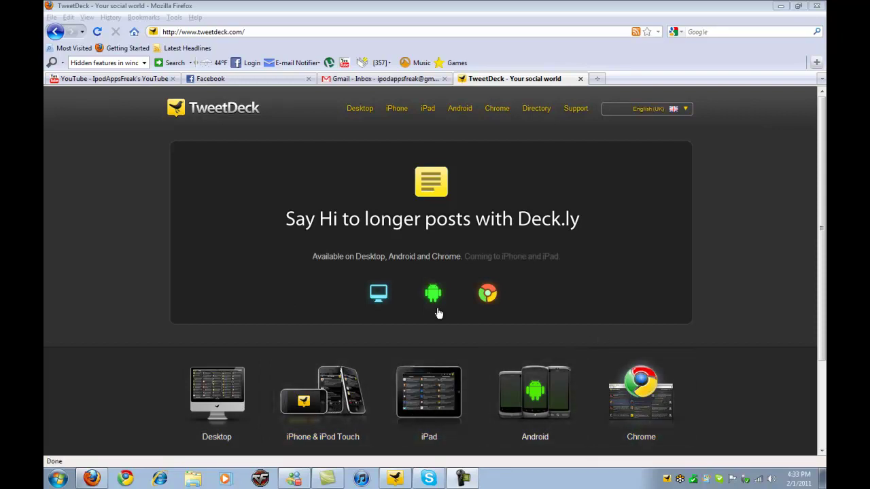
# Review TweetDeck's iPhone and iPod Touch page down to its App Store download option, and return to the home page
pyautogui.click(324, 396)
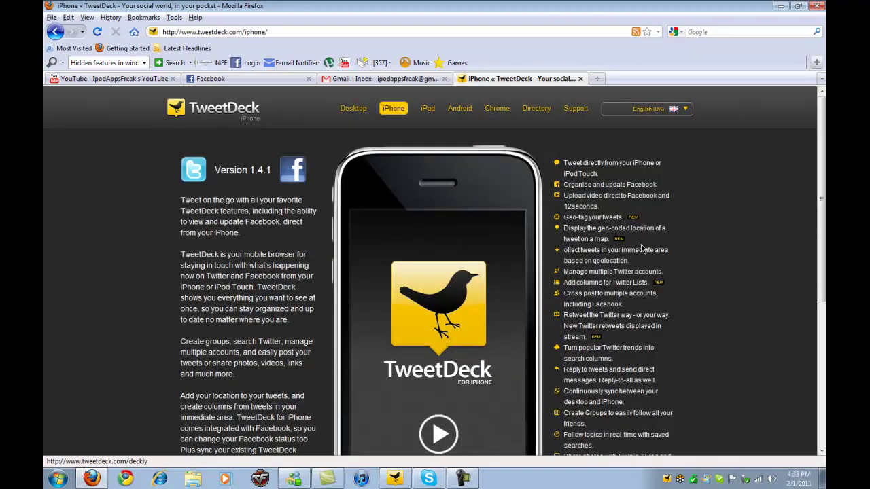
pyautogui.scroll(-5, 642, 250)
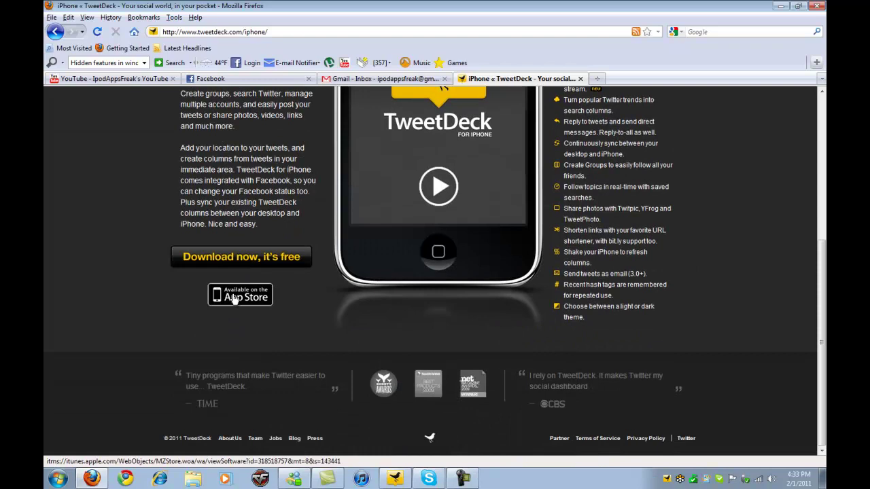
pyautogui.click(55, 32)
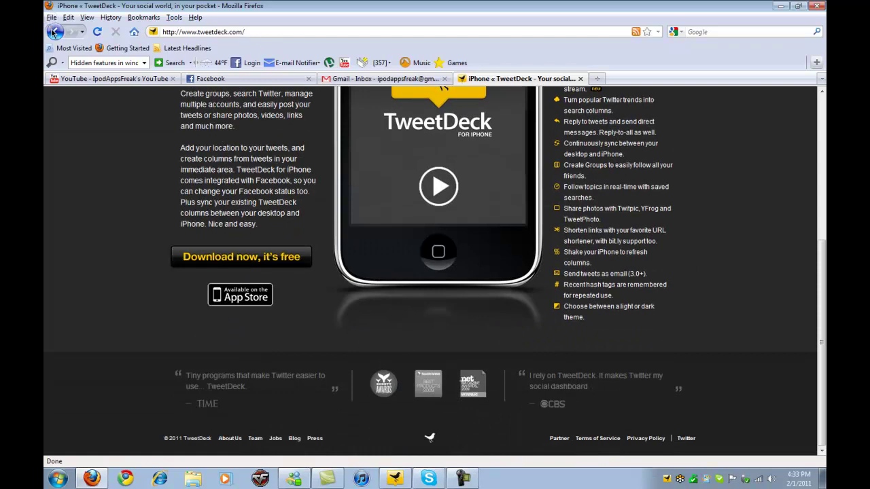
# Review TweetDeck's iPad page, including its download option and feature list, and return to the home page
pyautogui.click(454, 425)
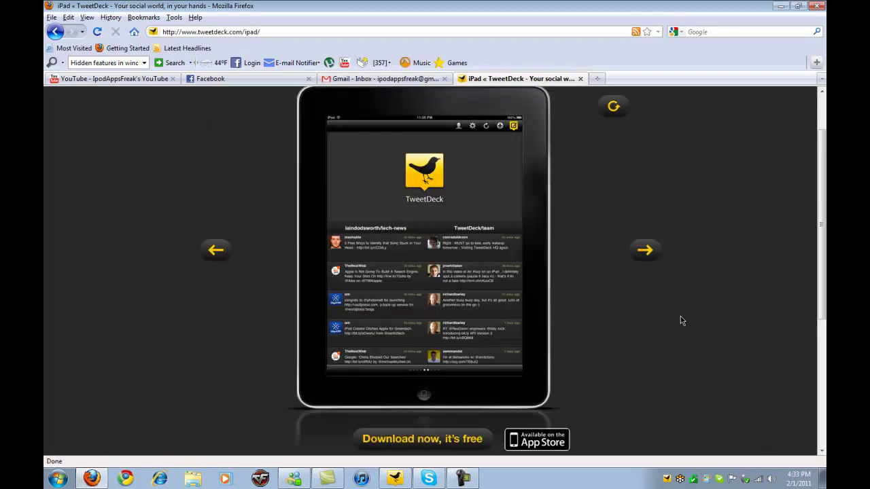
pyautogui.scroll(-2, 681, 316)
pyautogui.scroll(1, 196, 379)
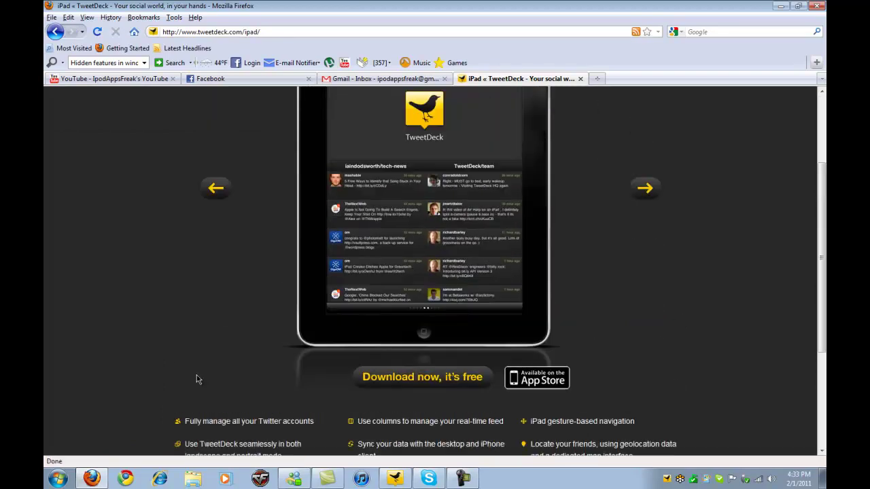
pyautogui.scroll(3, 197, 380)
pyautogui.click(54, 32)
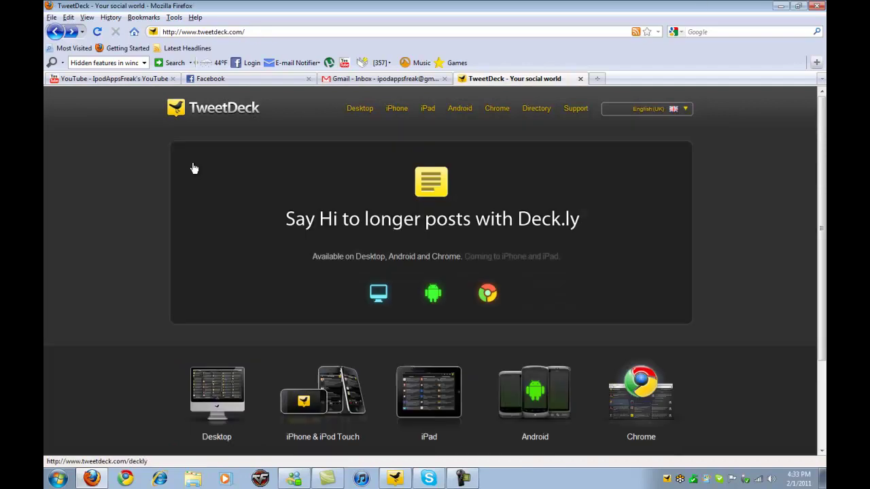
# View TweetDeck's Android and Chrome pages, returning to the home page after each one
pyautogui.click(535, 393)
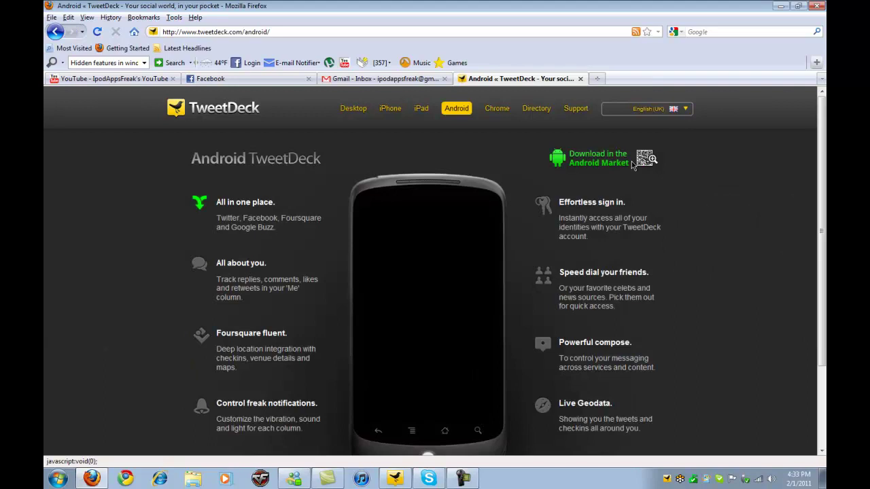
pyautogui.click(211, 108)
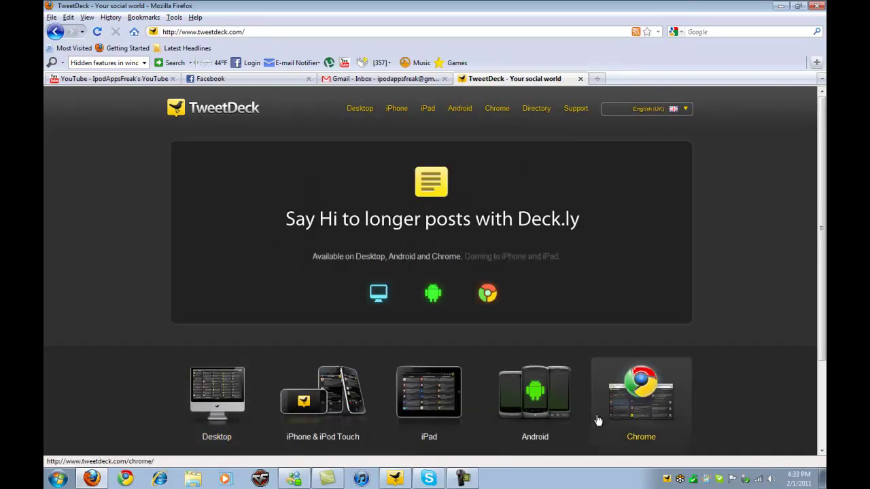
pyautogui.click(657, 414)
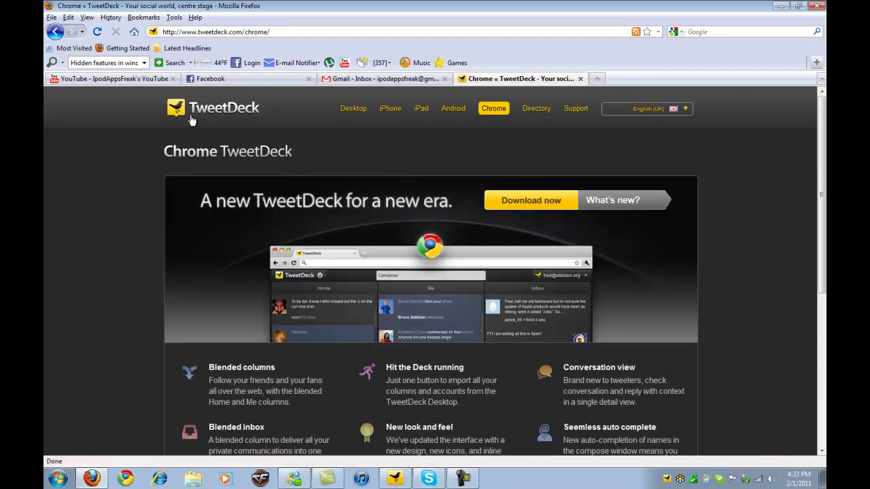
pyautogui.click(204, 109)
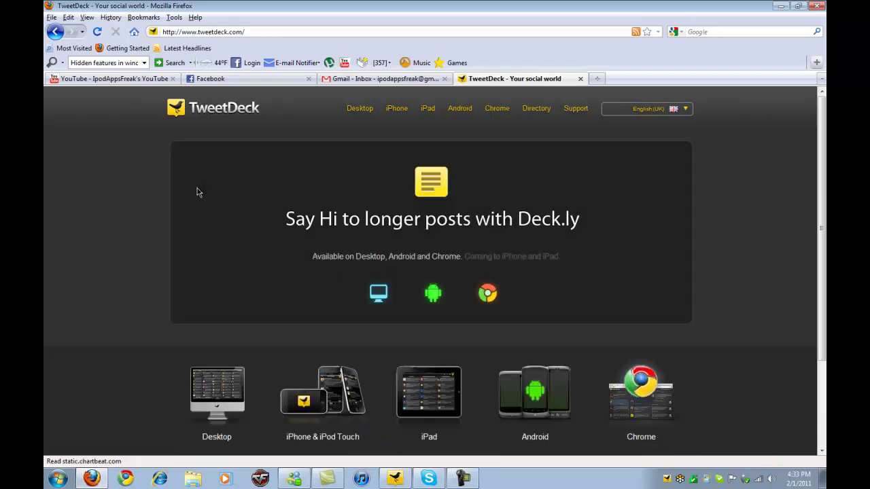
# Review TweetDeck's Desktop download page, dismissing the tweet notification that covers part of it
pyautogui.click(216, 408)
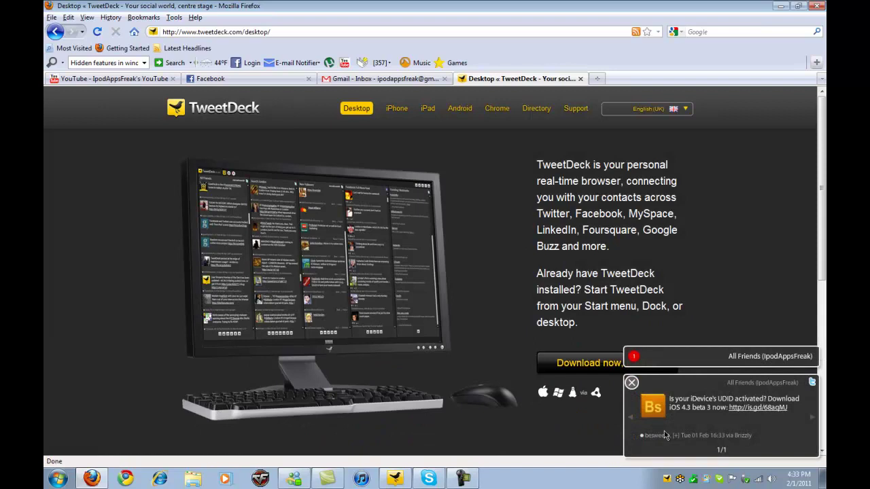
pyautogui.click(632, 382)
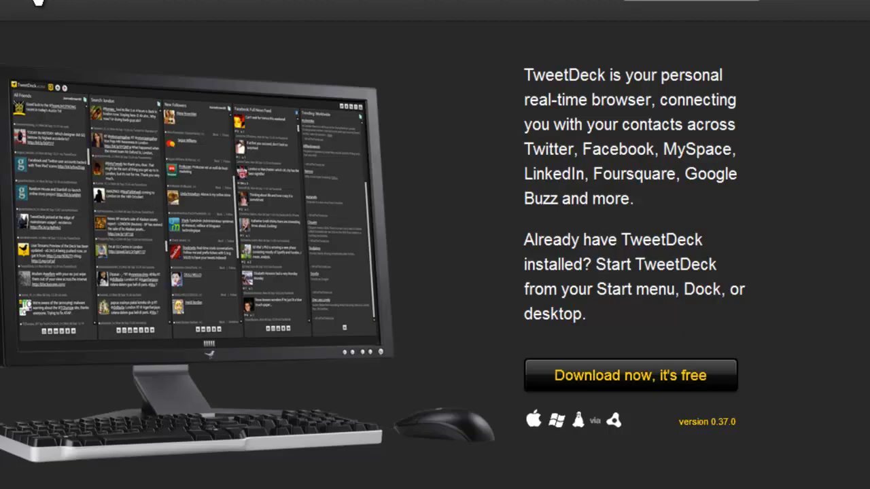
pyautogui.scroll(-5, 435, 245)
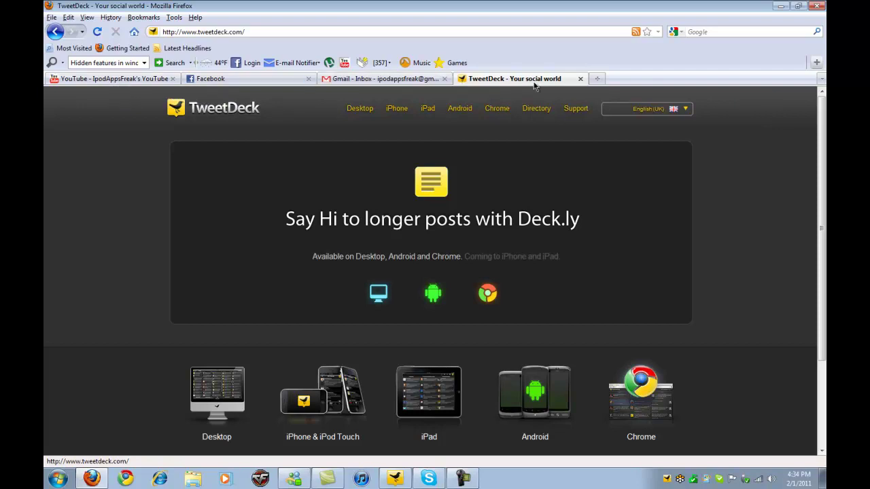
# Switch to the TweetDeck desktop app and toggle it between single-column and multi-column view, ending with multiple columns
pyautogui.click(780, 6)
pyautogui.click(393, 479)
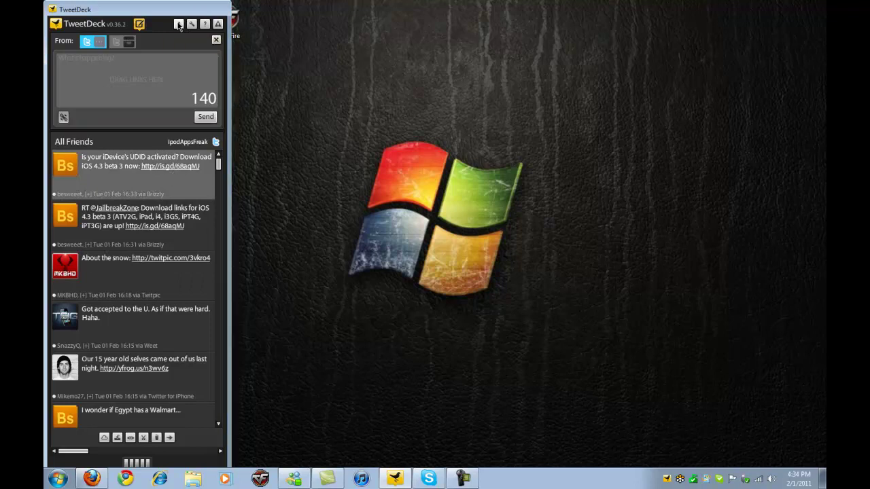
pyautogui.click(200, 10)
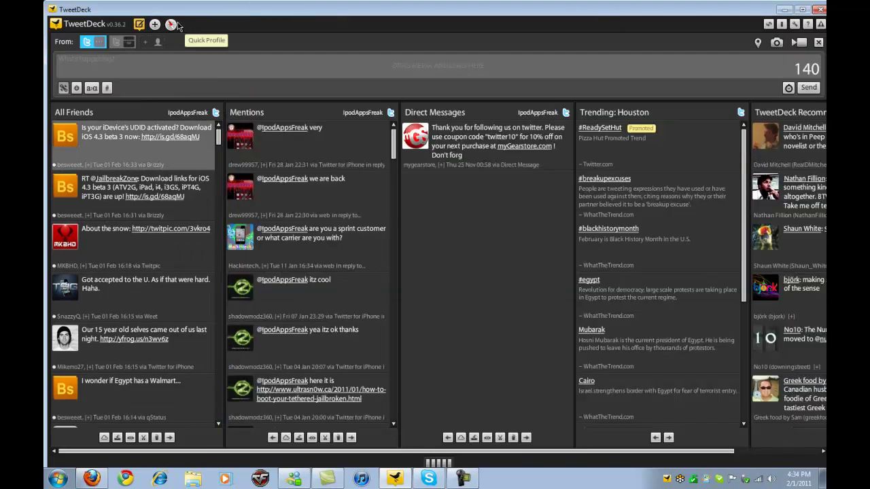
pyautogui.doubleClick(743, 12)
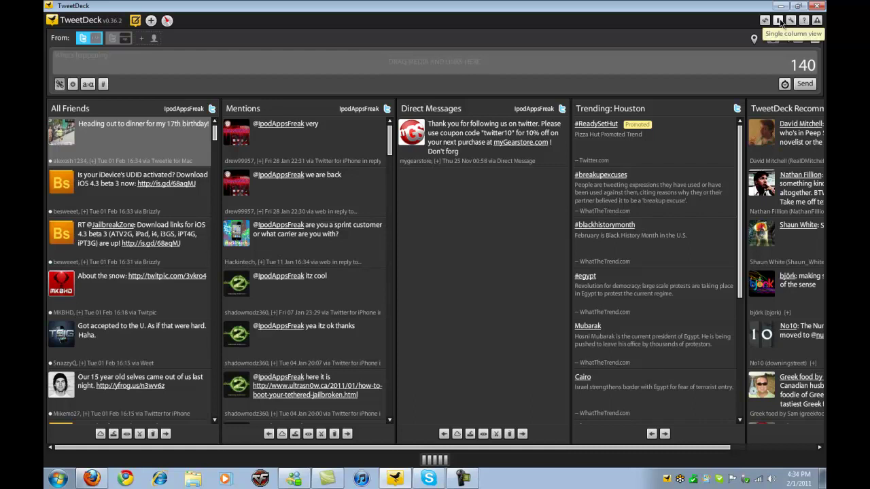
pyautogui.click(779, 21)
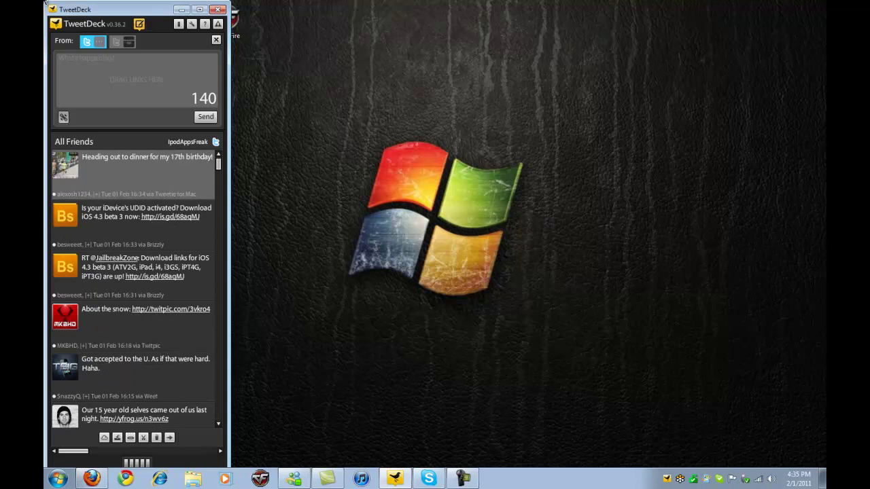
pyautogui.click(179, 23)
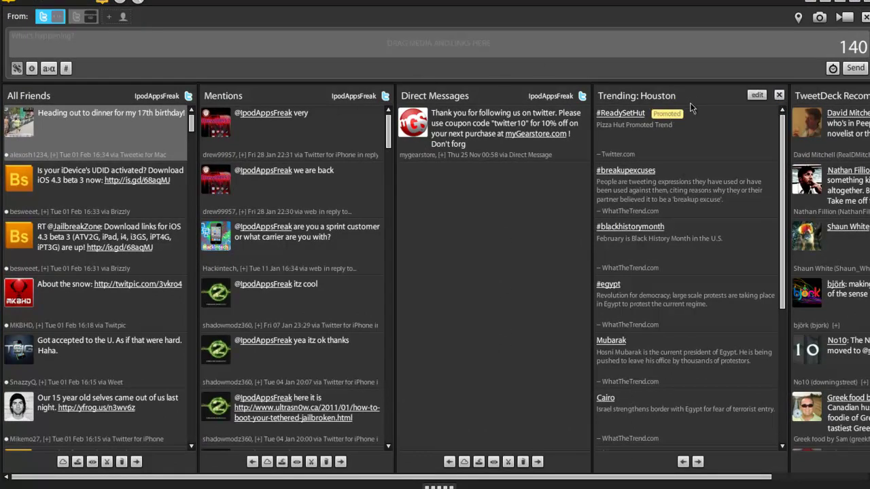
# Look through the deck's columns from All Friends to TweetDeck Recommends, including the entries further down
pyautogui.hscroll(2, 780, 469)
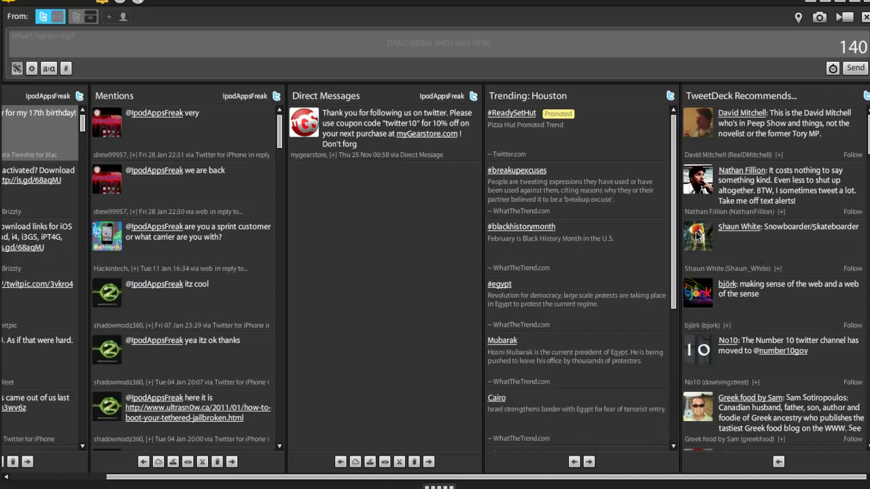
pyautogui.scroll(-5, 810, 309)
pyautogui.scroll(5, 810, 309)
pyautogui.moveTo(352, 480); pyautogui.dragTo(256, 481)
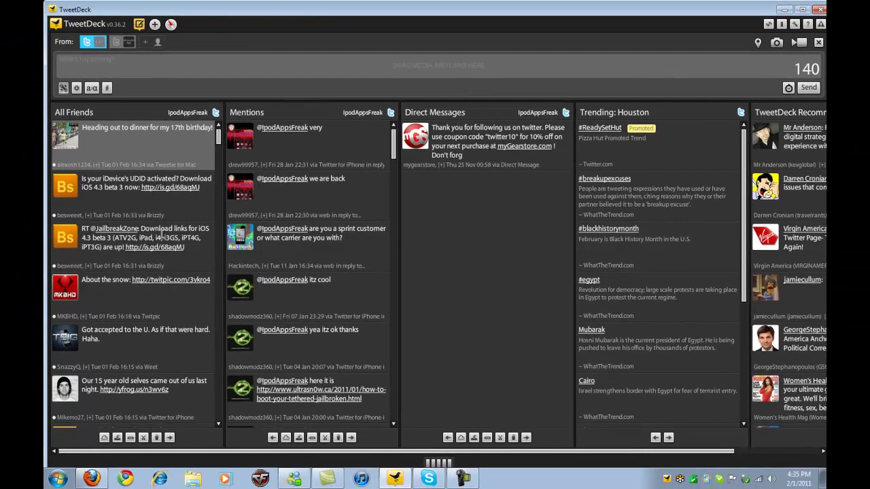
pyautogui.scroll(-5, 127, 249)
pyautogui.scroll(5, 162, 249)
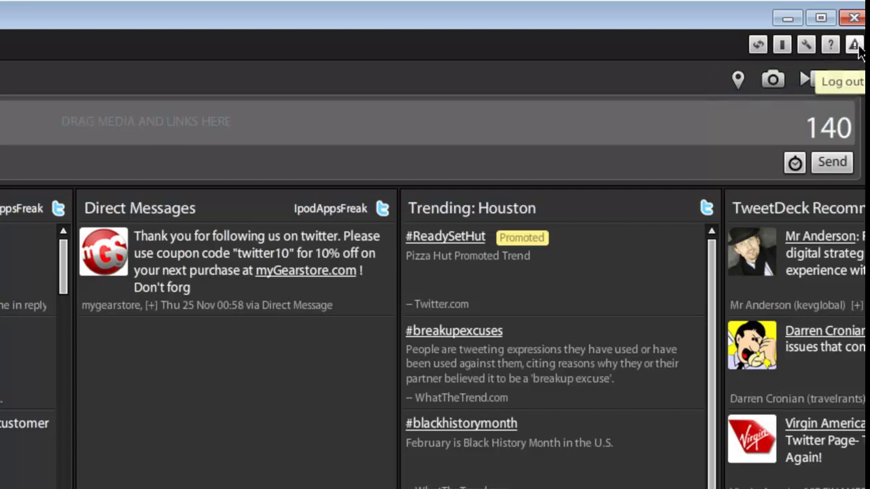
# Open the TweetDeck settings and examine the General, Twitter and Twitter Updates options
pyautogui.click(805, 48)
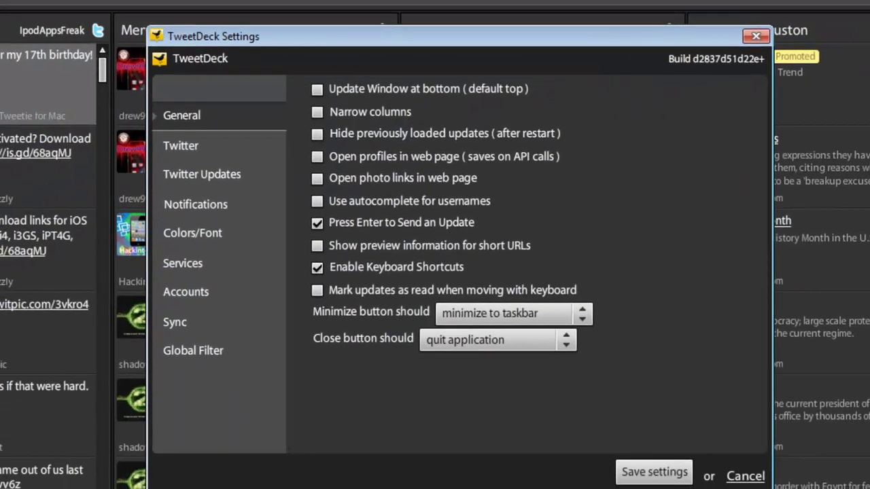
pyautogui.click(224, 148)
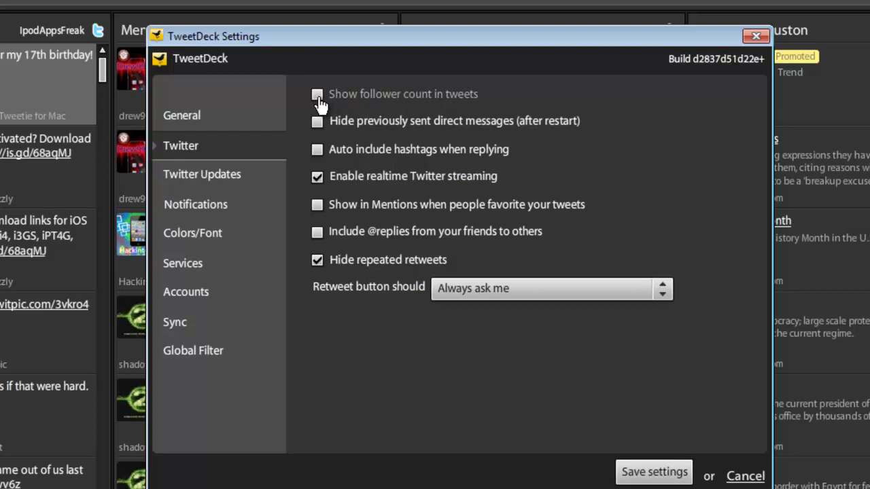
pyautogui.click(235, 177)
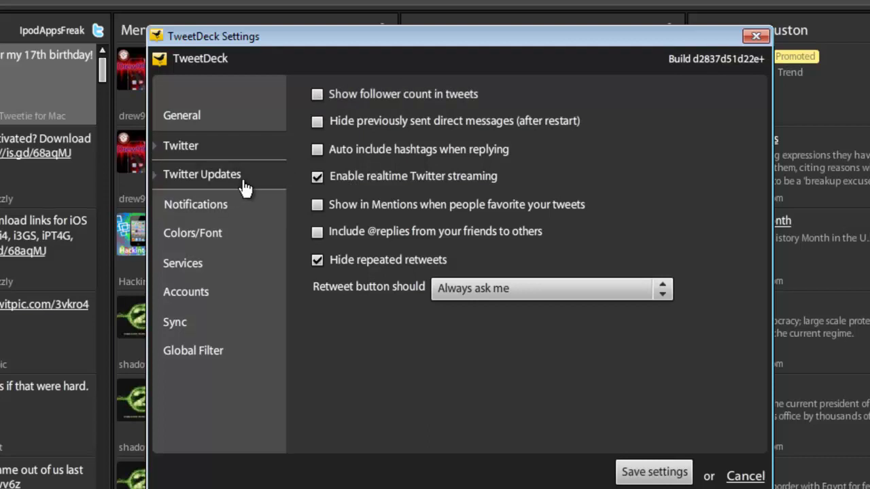
pyautogui.click(224, 144)
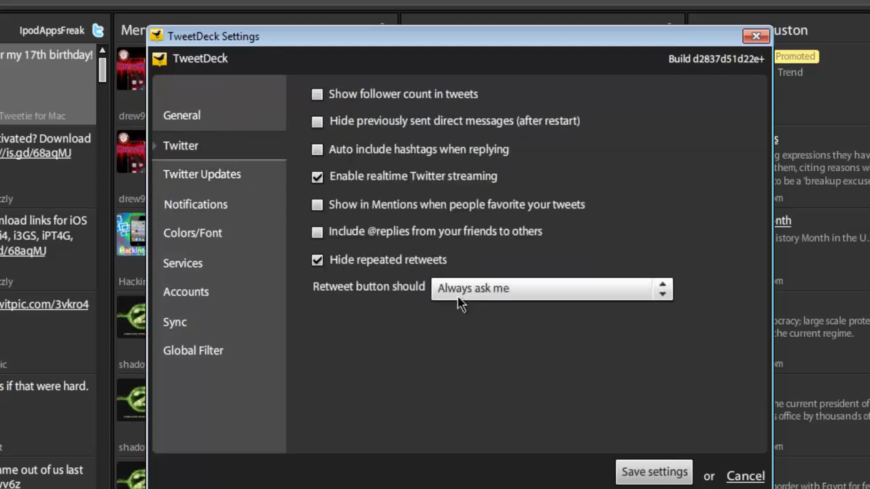
pyautogui.click(237, 176)
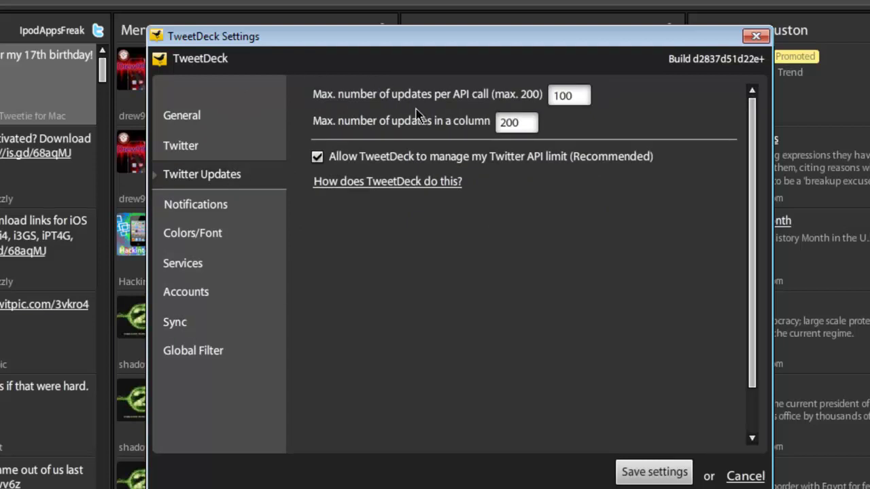
# In the Notifications settings, toggle the detail and summary notification windows off and back on
pyautogui.click(217, 208)
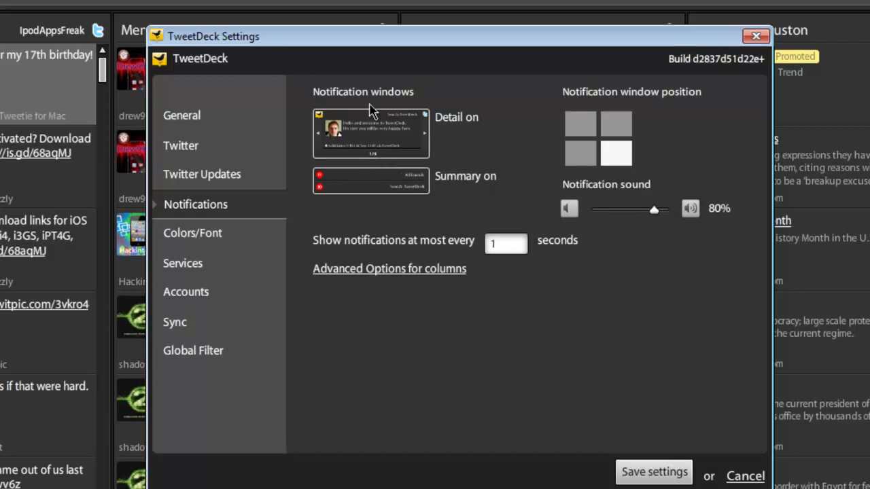
pyautogui.click(369, 135)
pyautogui.click(369, 136)
pyautogui.click(393, 184)
pyautogui.click(395, 189)
# Try other corners for the notification window position, restore the bottom-right corner, and keep the notification sound at 80%
pyautogui.click(594, 157)
pyautogui.click(620, 158)
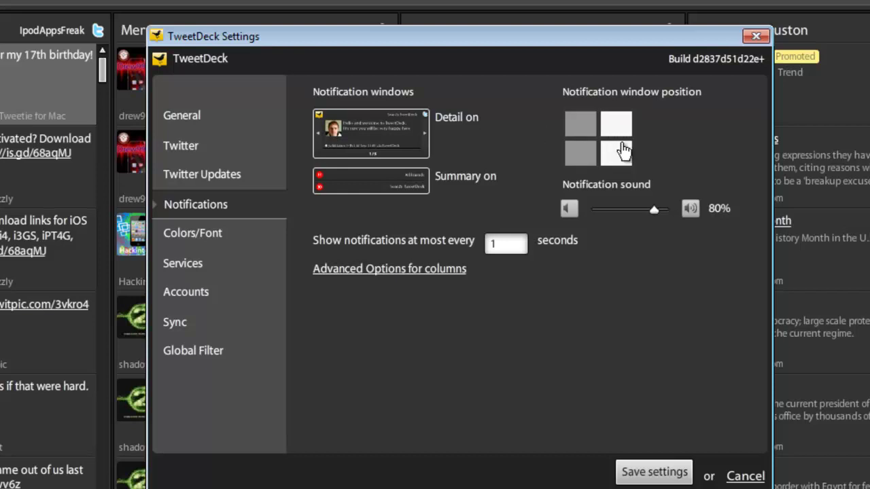
pyautogui.click(616, 155)
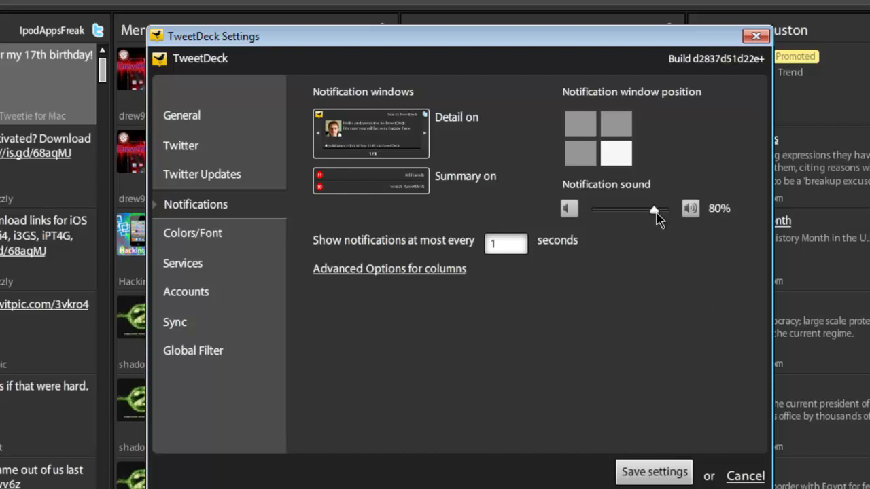
pyautogui.moveTo(657, 213)
pyautogui.mouseDown()
pyautogui.moveTo(687, 215)
pyautogui.moveTo(532, 221)
pyautogui.moveTo(657, 224)
pyautogui.moveTo(655, 216)
pyautogui.mouseUp()
# Expand the advanced notification options for columns, examine the detail, summary and alert sound settings, and collapse them
pyautogui.click(414, 270)
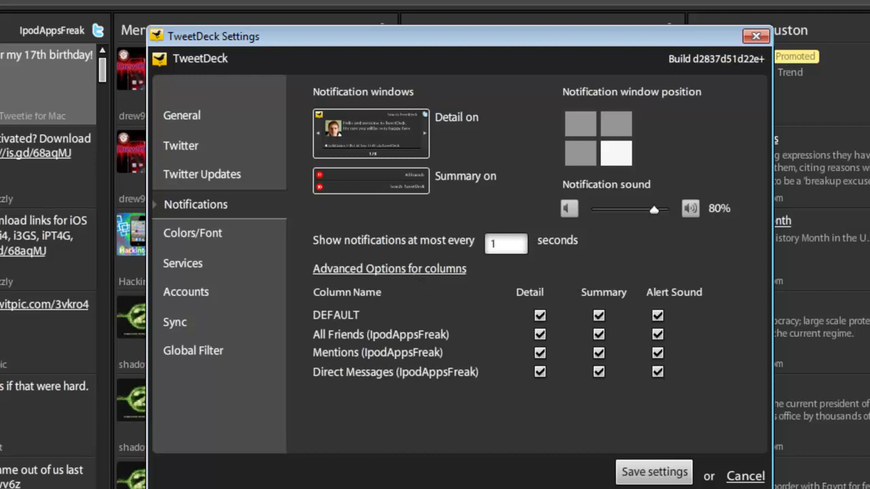
pyautogui.click(427, 275)
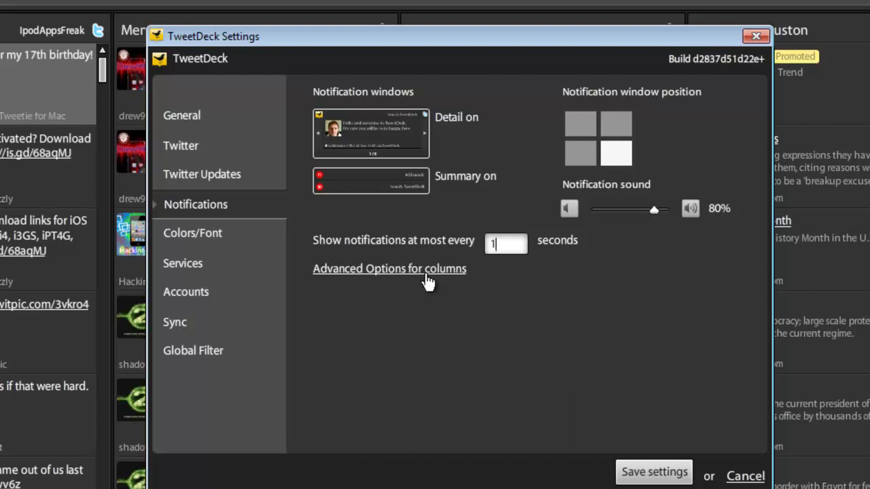
pyautogui.click(427, 280)
pyautogui.click(428, 280)
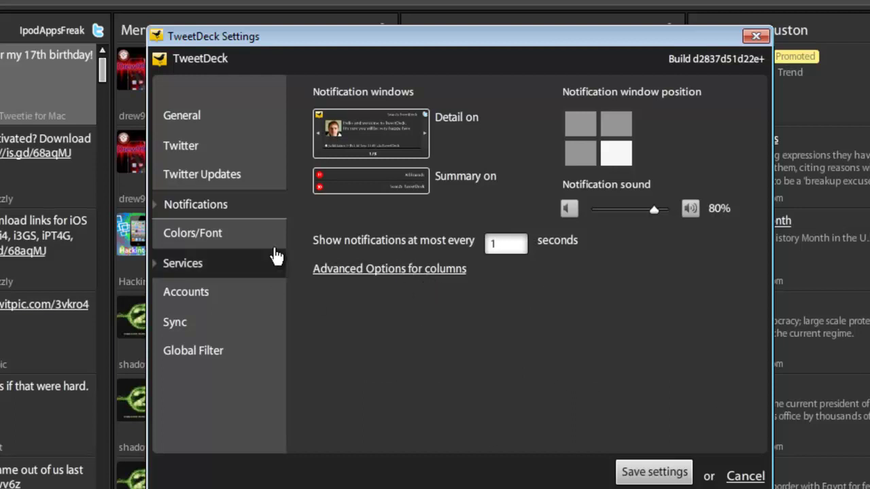
# Apply the original dark theme in the Colors/Font settings and return to those color options
pyautogui.click(251, 242)
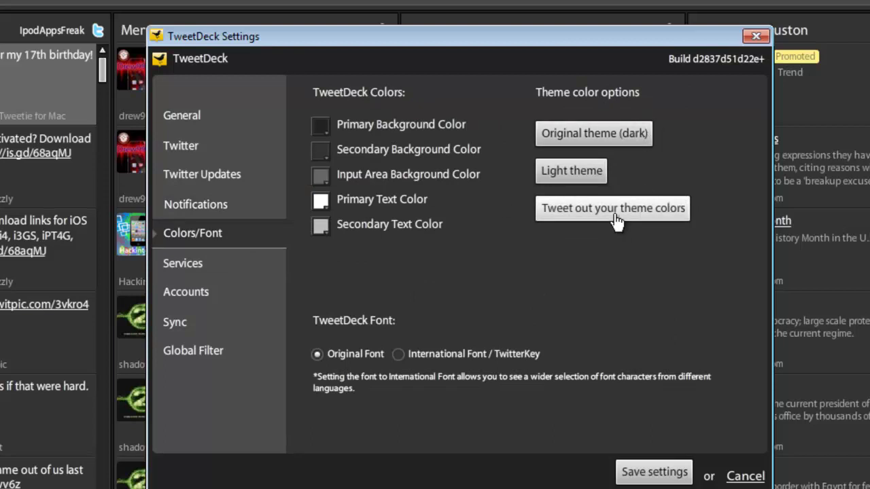
pyautogui.click(581, 134)
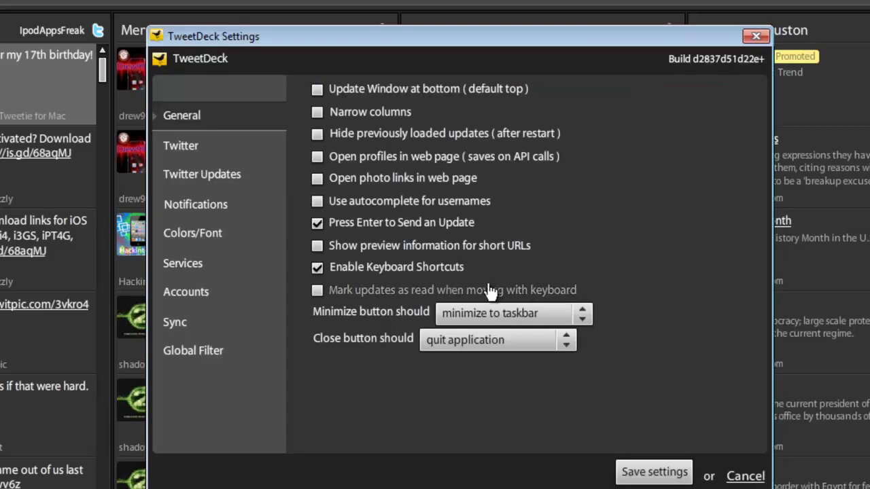
pyautogui.click(231, 238)
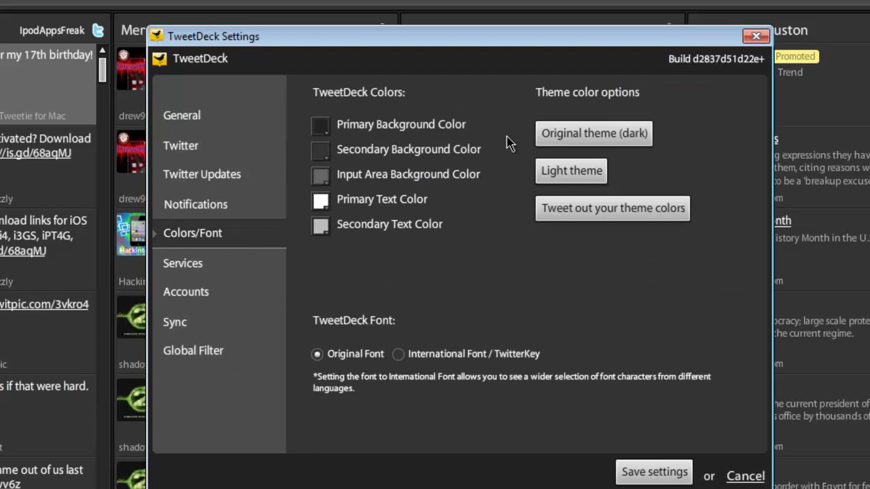
# Reapply the original dark theme in the Colors/Font settings, and switch TweetDeck to the light theme
pyautogui.click(605, 143)
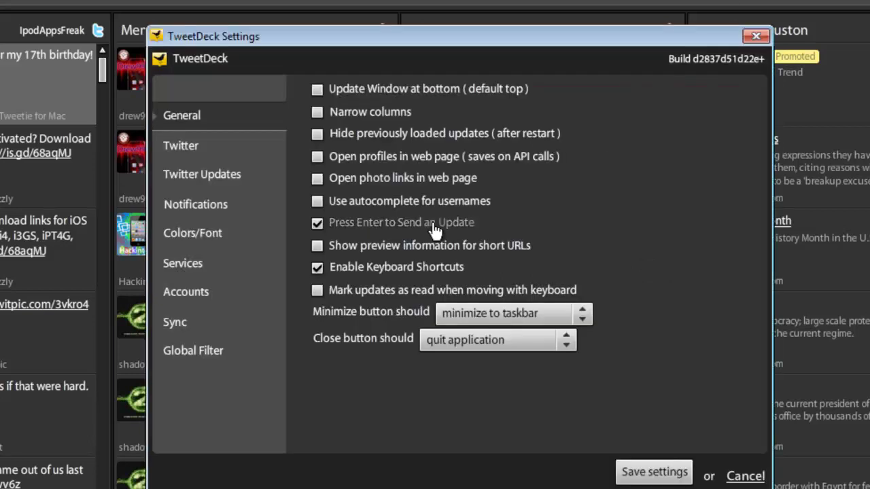
pyautogui.click(233, 239)
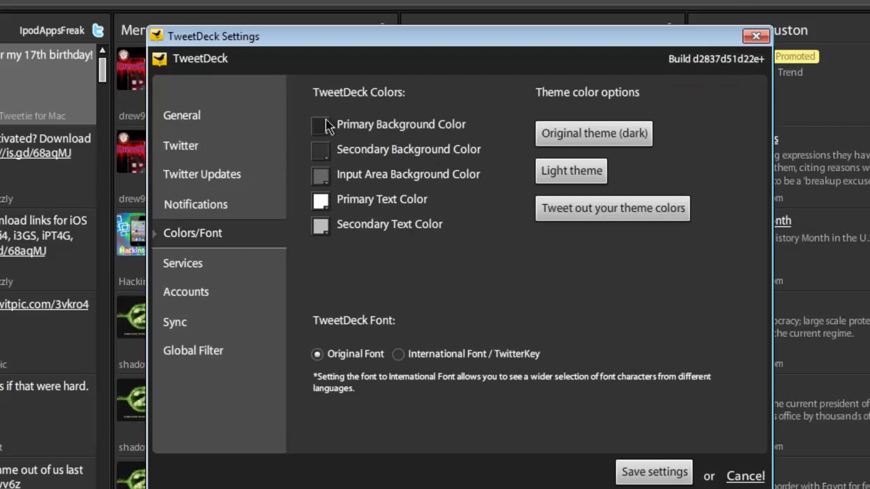
pyautogui.click(624, 134)
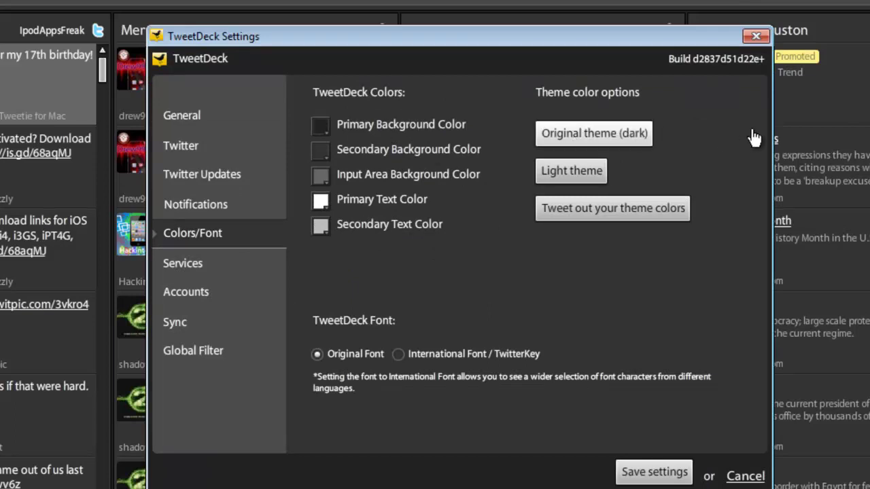
pyautogui.click(577, 178)
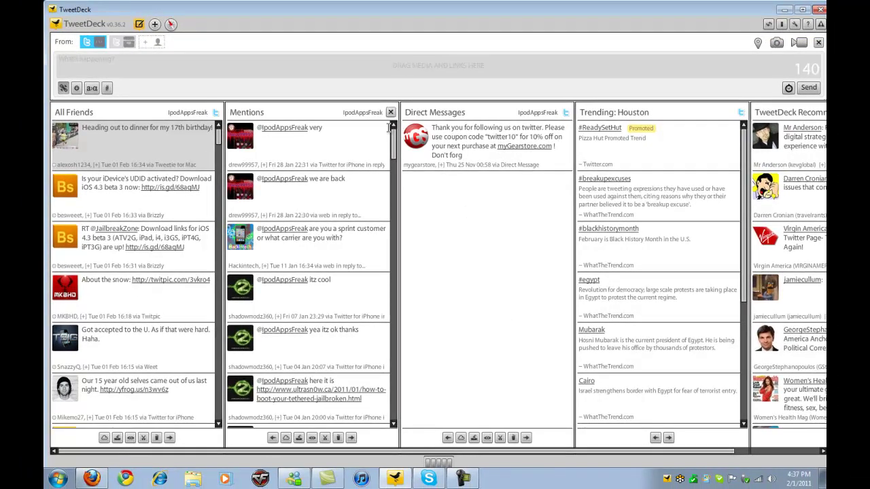
# Reopen the Colors/Font settings and apply the light theme again, repeating this once more
pyautogui.click(795, 24)
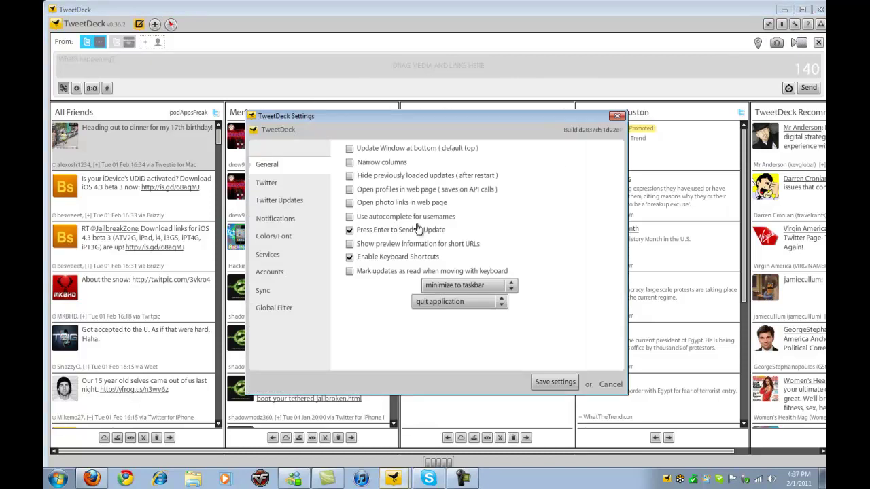
pyautogui.click(286, 238)
pyautogui.click(503, 197)
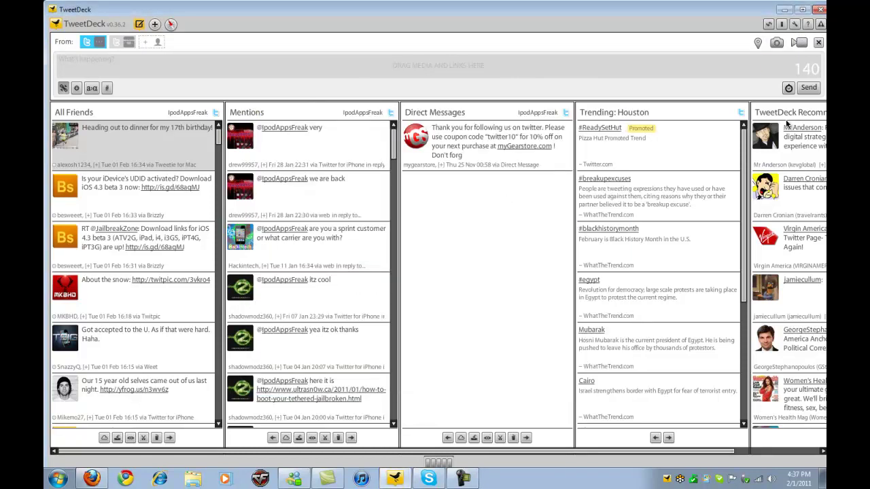
pyautogui.click(794, 24)
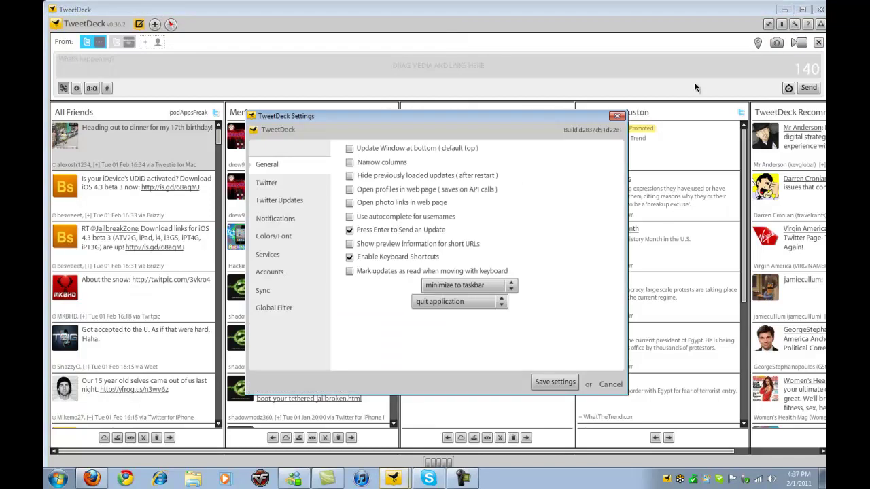
pyautogui.click(284, 235)
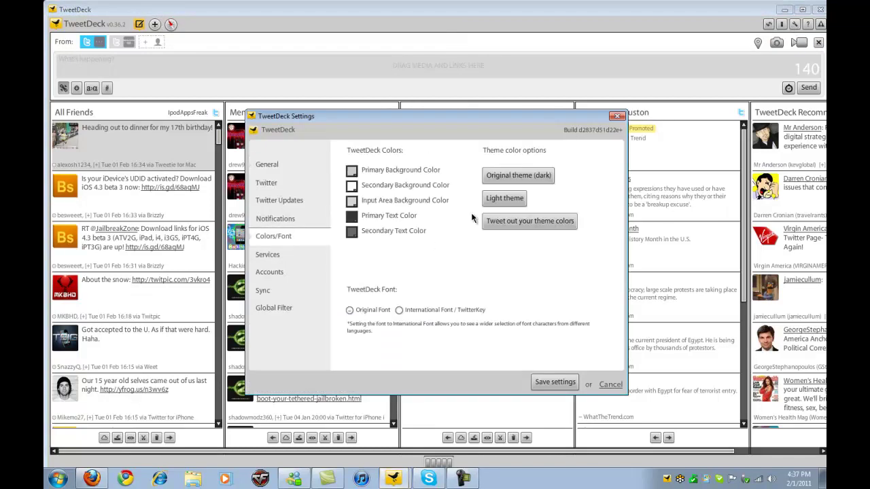
pyautogui.click(503, 198)
# Toggle the single-column view on and off twice, reapplying the light theme from the Colors/Font settings between the two switches
pyautogui.click(782, 25)
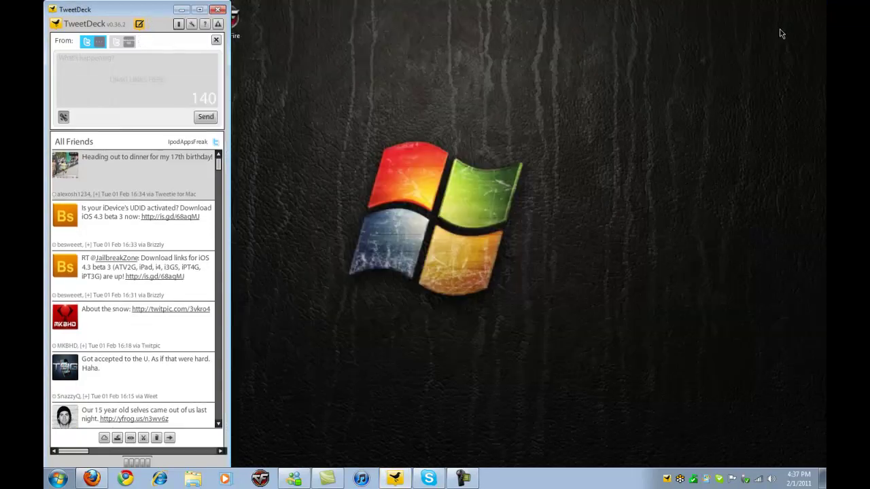
pyautogui.click(179, 23)
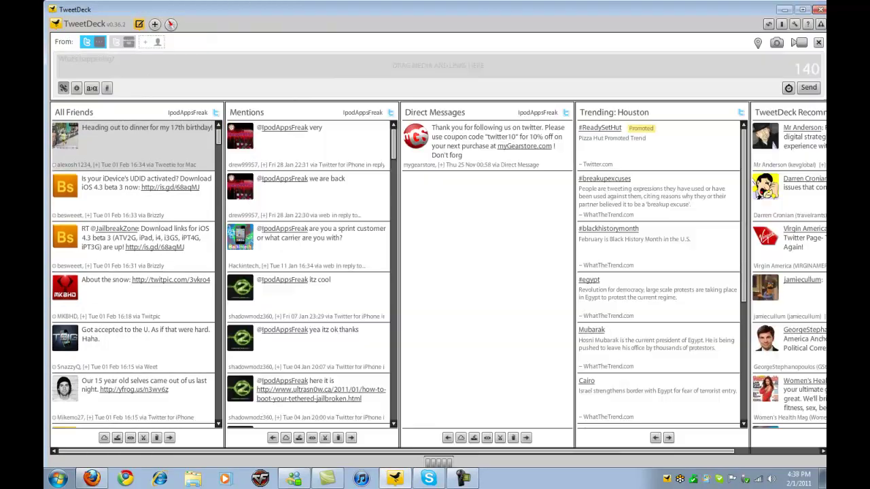
pyautogui.click(797, 27)
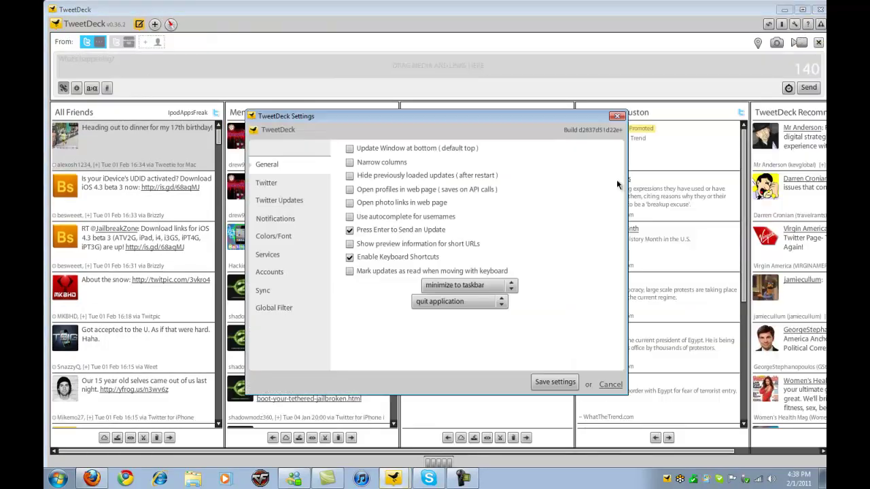
pyautogui.click(273, 236)
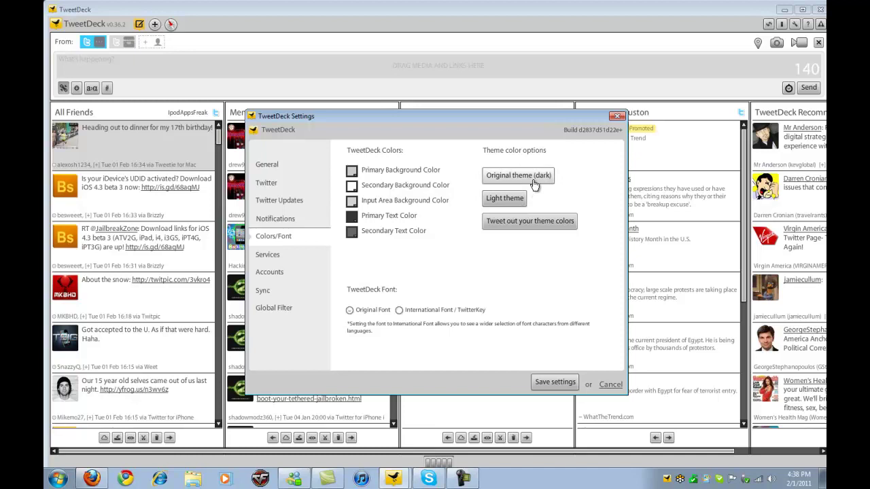
pyautogui.click(497, 200)
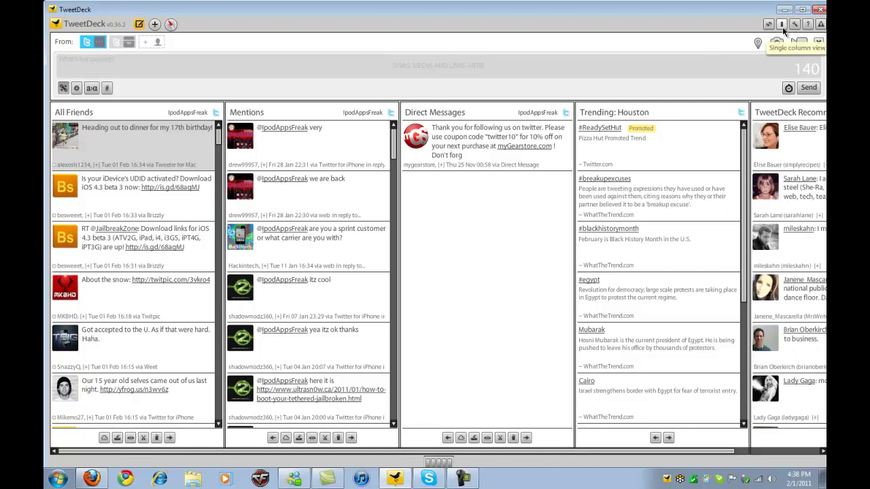
pyautogui.click(783, 24)
pyautogui.click(179, 24)
# Look through the Services, Accounts, Sync and Global Filter settings, selecting the second account in the account list
pyautogui.click(794, 25)
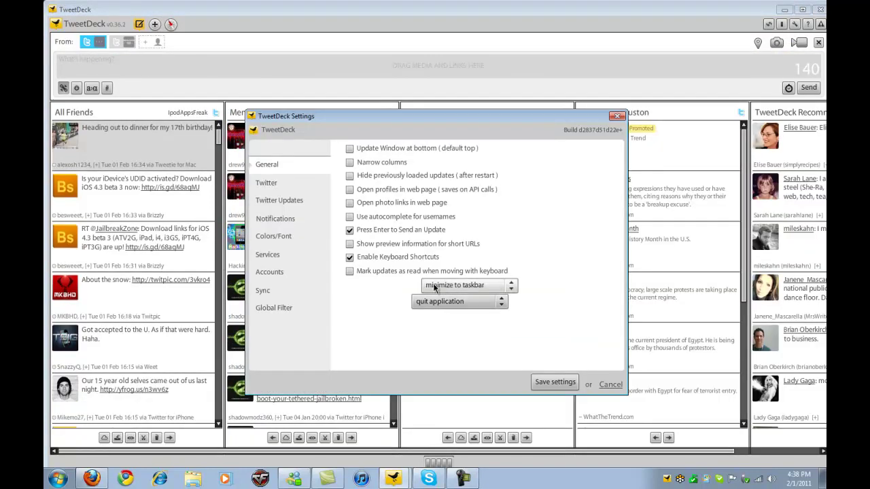
pyautogui.click(279, 253)
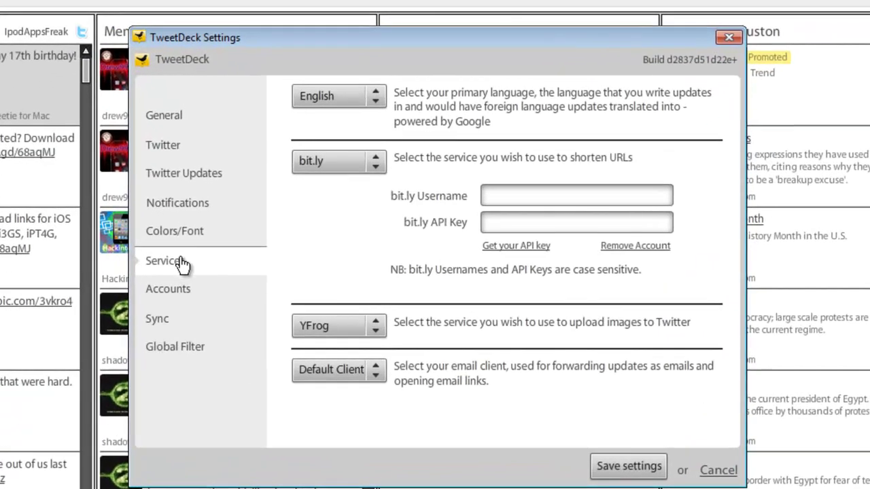
pyautogui.click(194, 293)
pyautogui.click(401, 184)
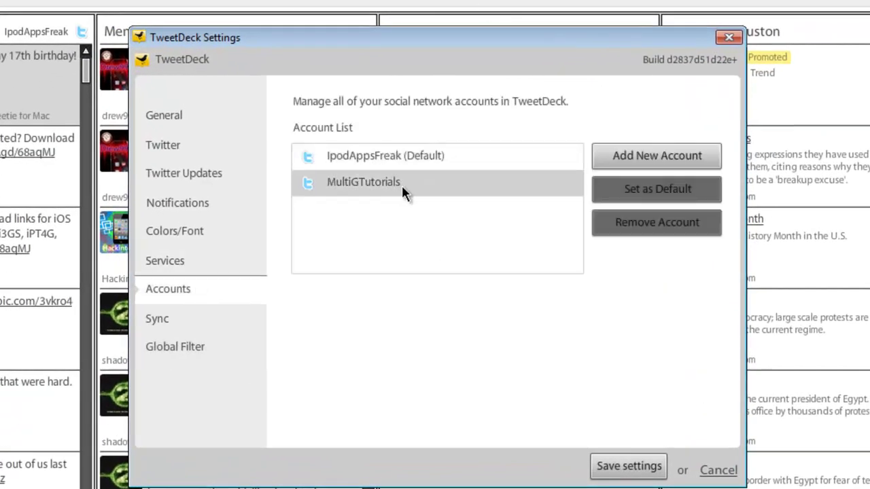
pyautogui.click(224, 330)
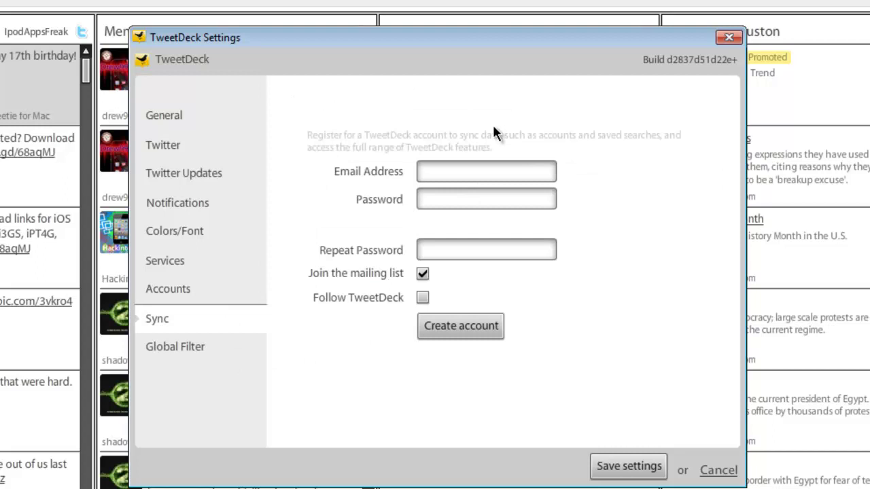
pyautogui.click(245, 350)
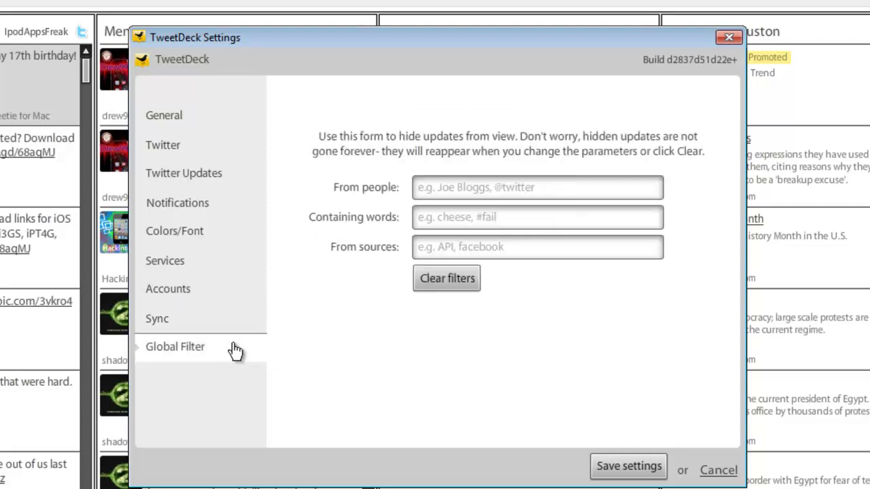
# Compare the two TweetDeck fonts, choose International Font / TwitterKey with the light theme, and save the settings
pyautogui.click(220, 236)
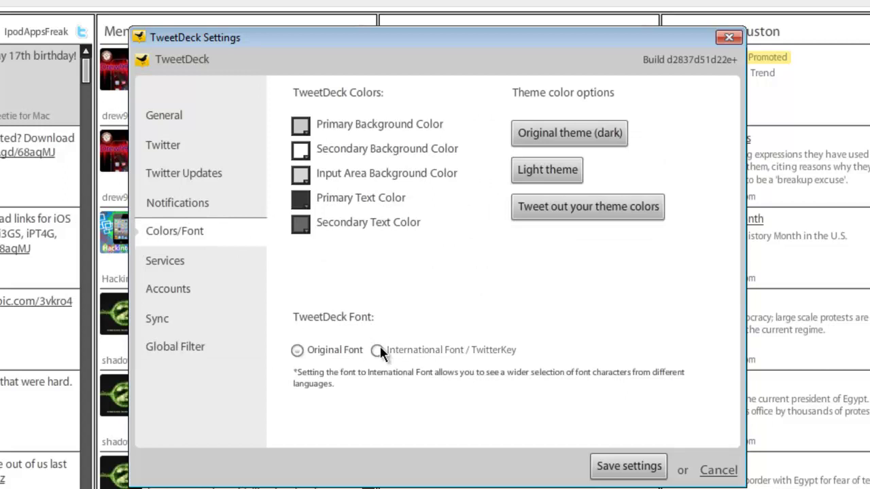
pyautogui.click(376, 350)
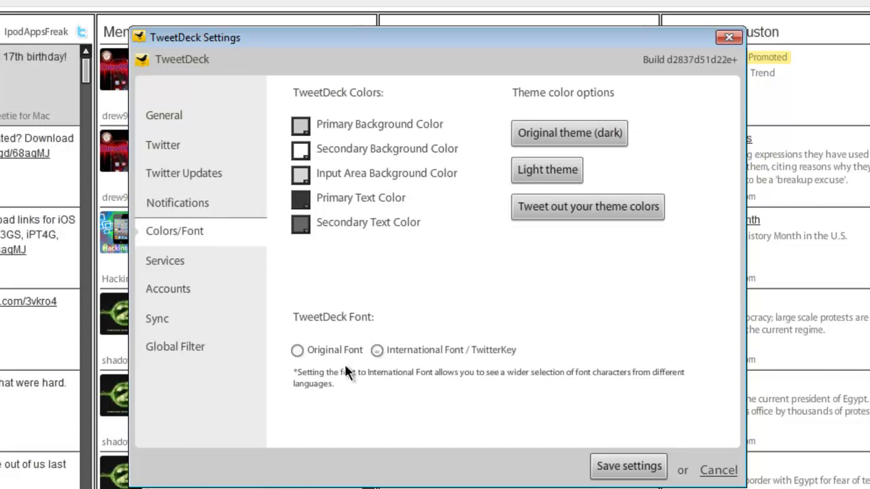
pyautogui.click(298, 350)
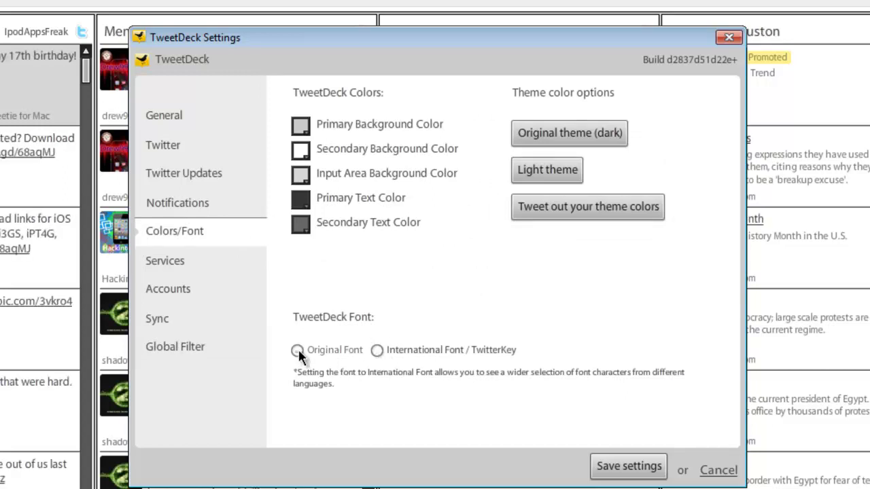
pyautogui.click(379, 350)
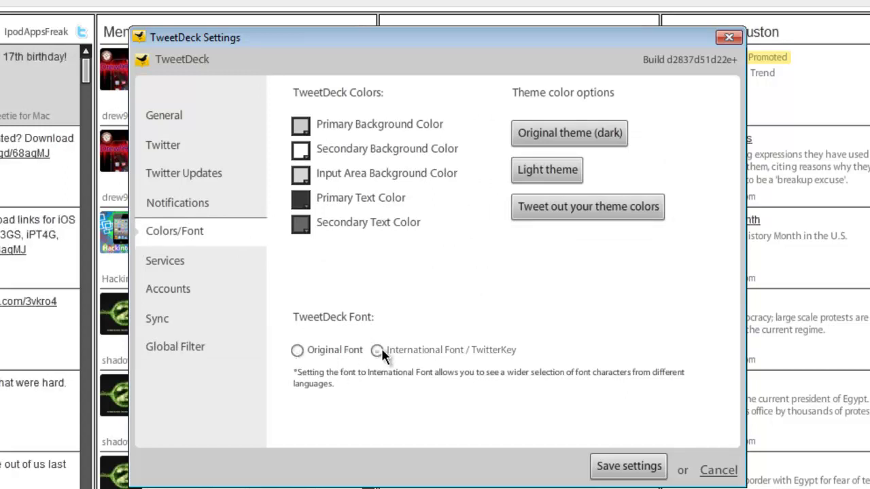
pyautogui.click(558, 170)
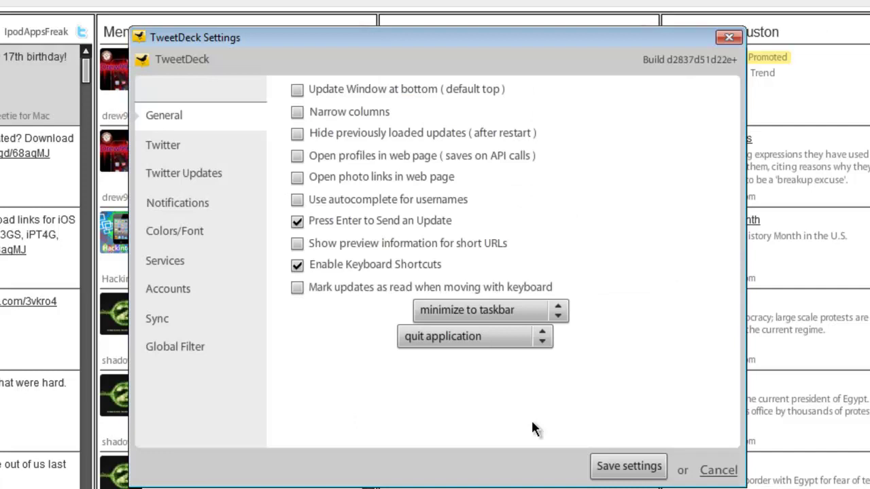
pyautogui.click(631, 472)
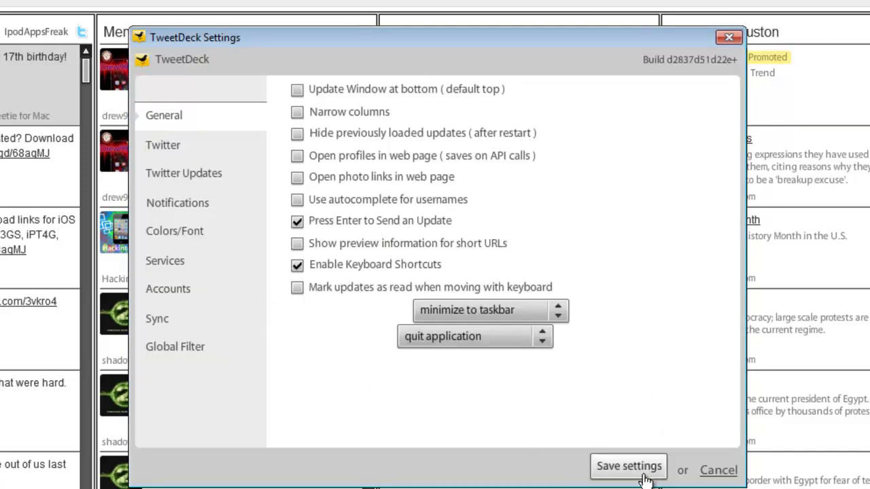
pyautogui.click(642, 475)
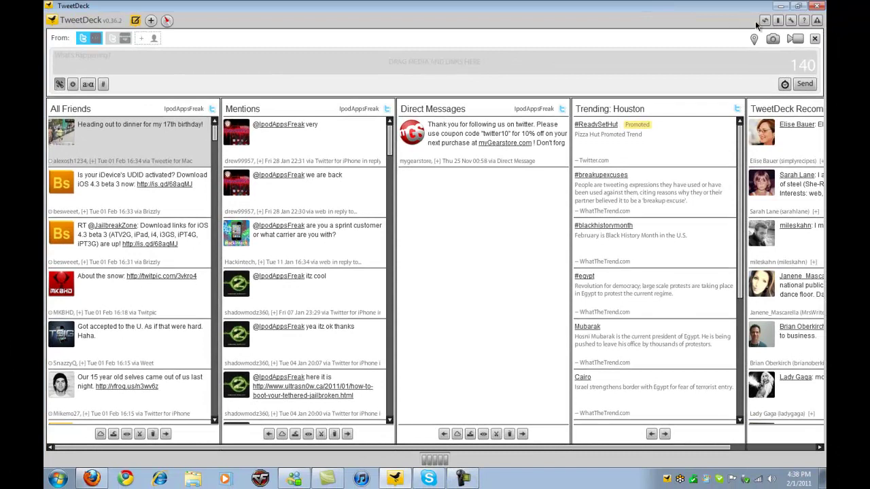
# Switch to the single-column view and reapply the light theme from the Colors/Font settings
pyautogui.click(769, 24)
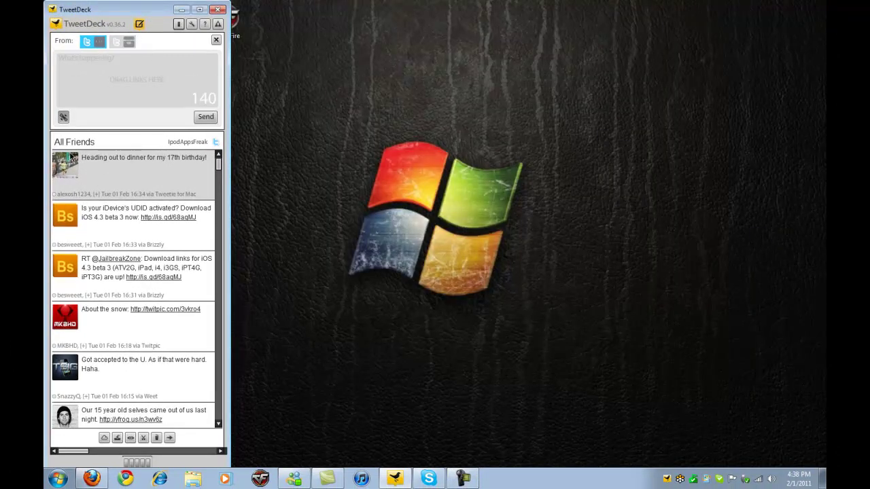
pyautogui.moveTo(101, 481)
pyautogui.click(193, 24)
pyautogui.click(298, 239)
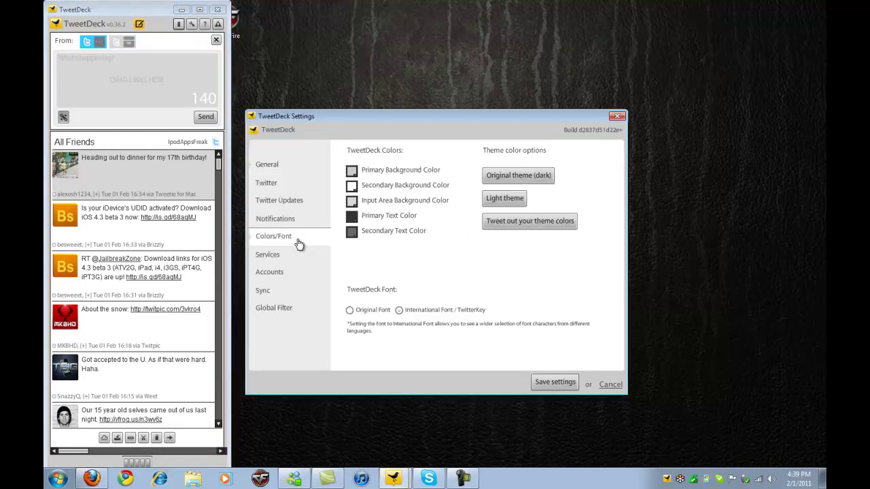
pyautogui.click(504, 198)
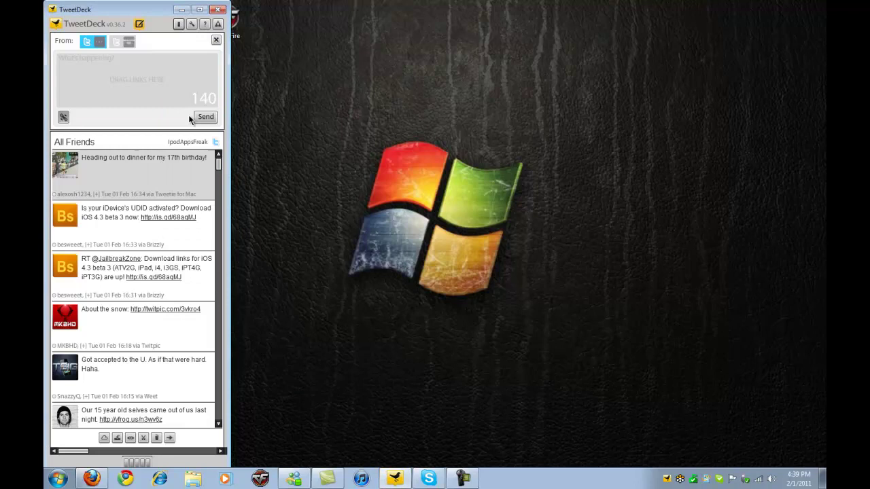
pyautogui.click(193, 24)
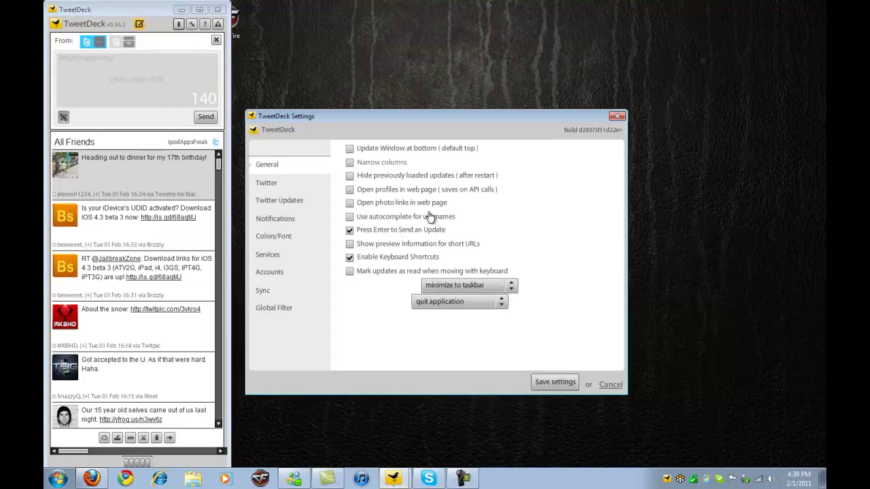
pyautogui.click(298, 240)
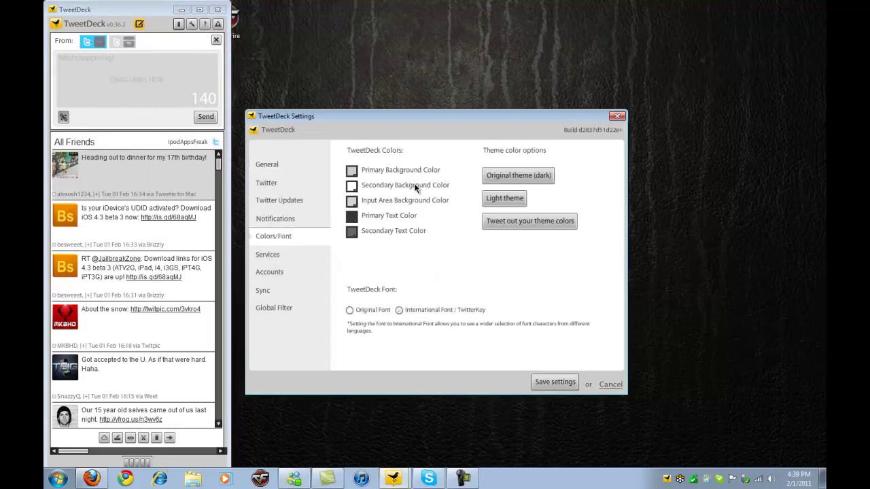
pyautogui.click(506, 201)
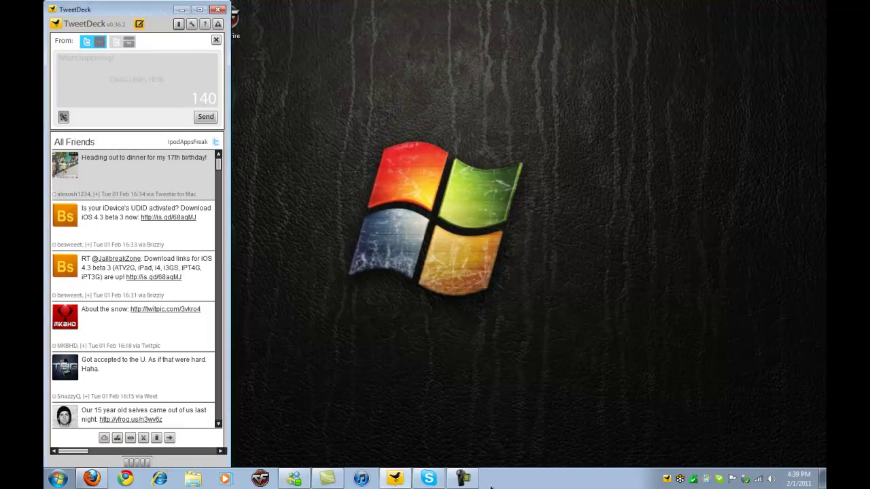
pyautogui.moveTo(477, 480)
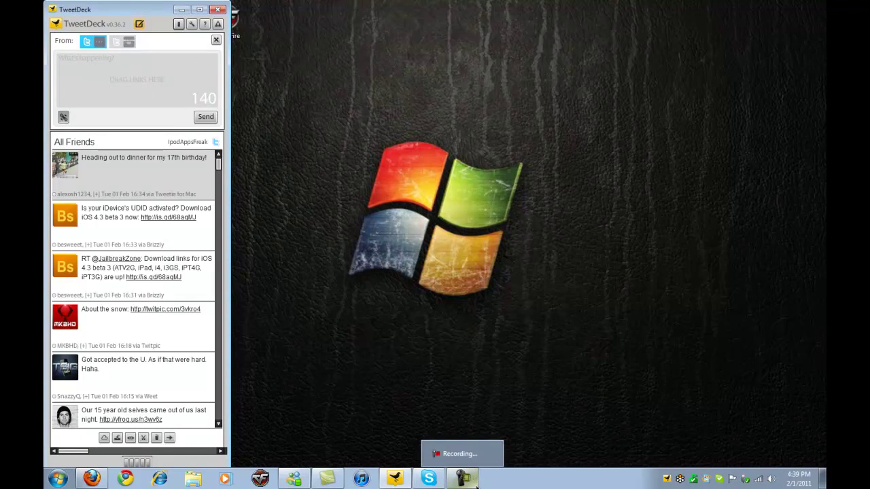